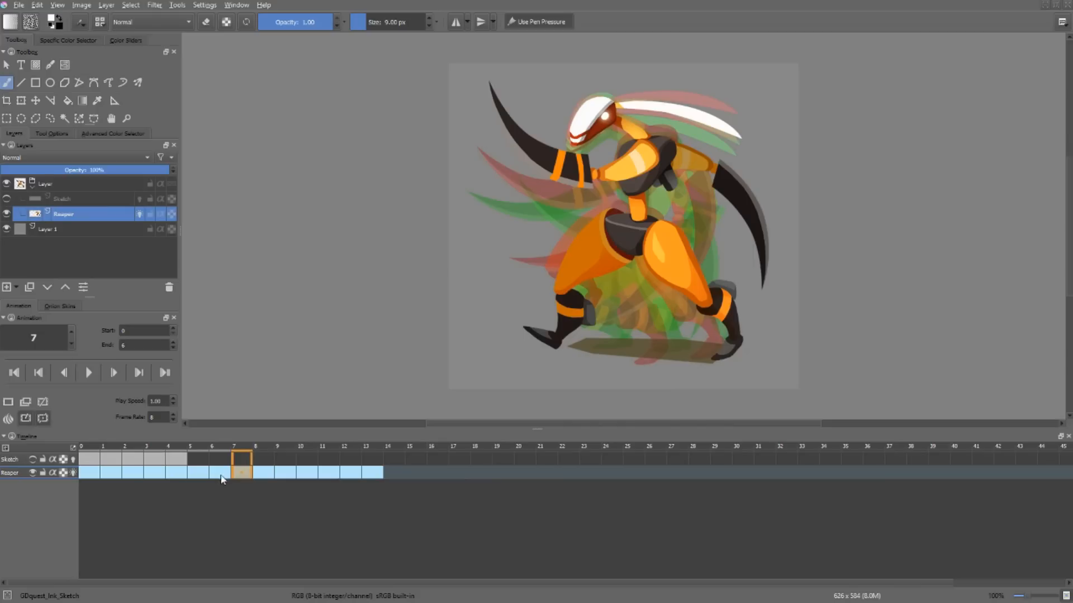
Step: Step back through the Reaper animation, turn off the Reaper layer's onion skins, and go to frame 2
click(222, 475)
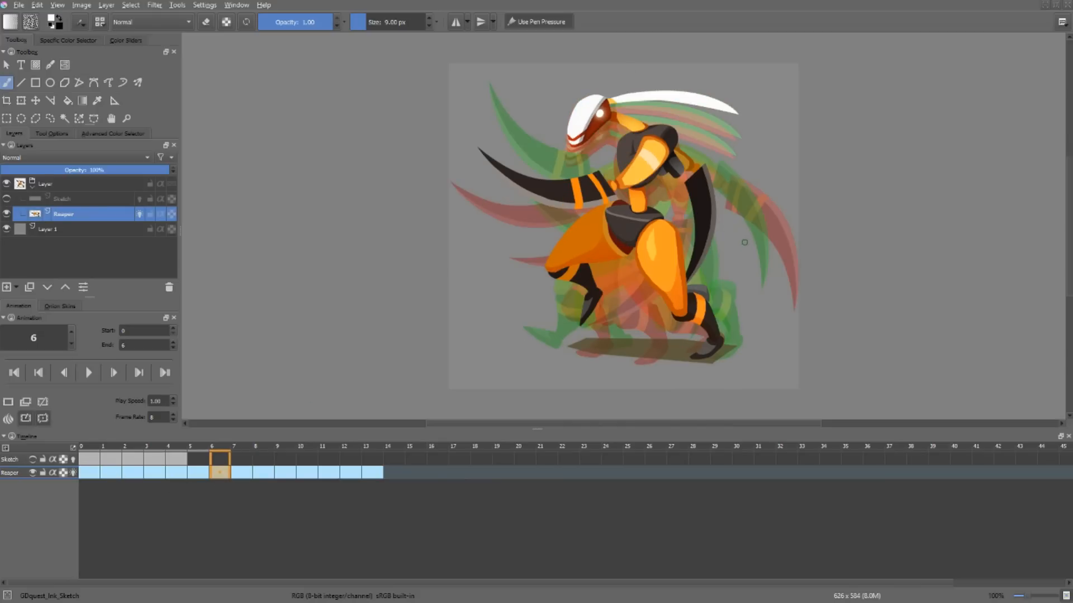
drag(291, 440, 205, 446)
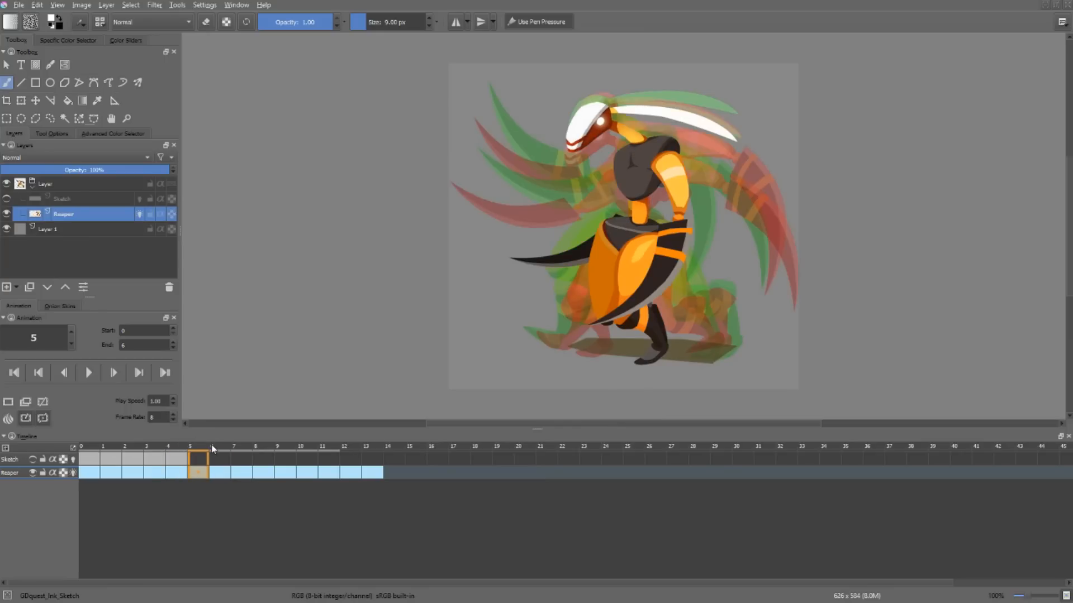
click(73, 470)
click(73, 460)
click(125, 458)
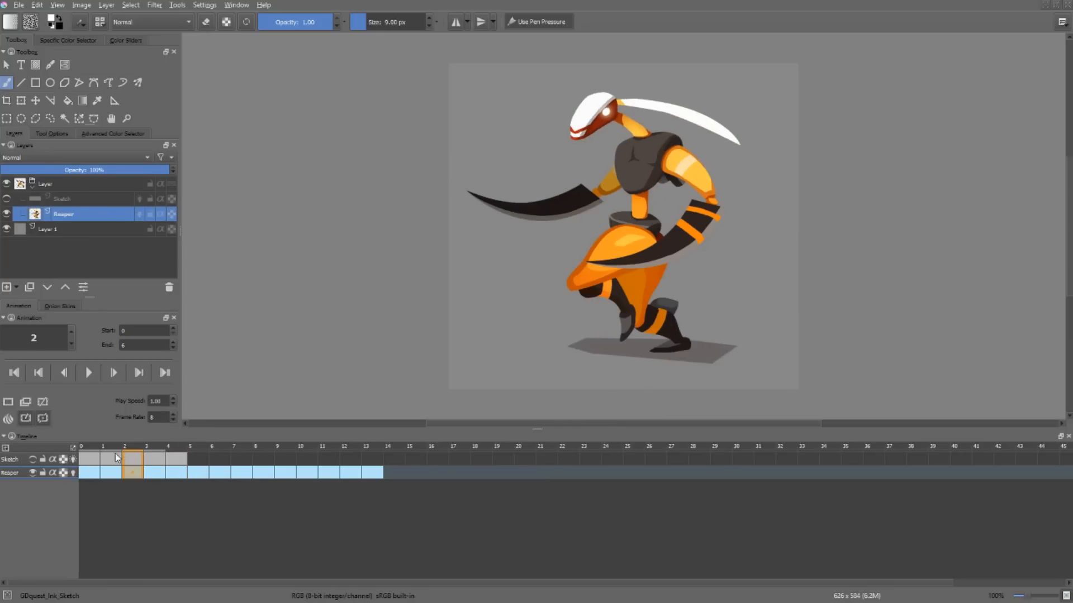
Step: Show the Sketch layer, hide the Reaper layer, and scrub between frames 1 and 2 of the circle animation
click(32, 460)
click(33, 473)
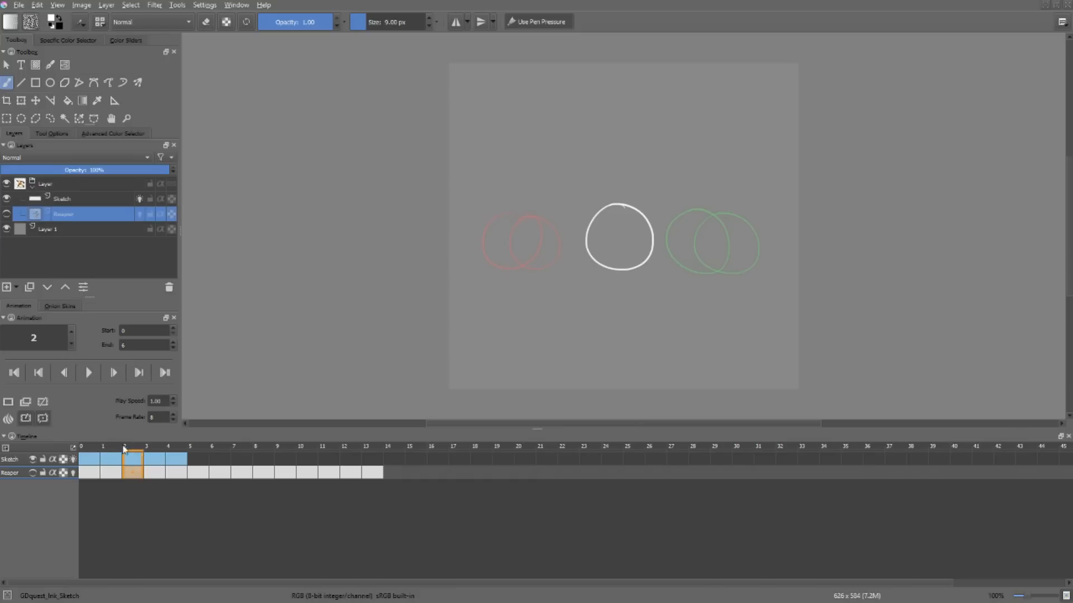
mouse_move(124, 449)
mouse_down()
mouse_move(107, 447)
mouse_move(193, 444)
mouse_move(111, 446)
mouse_up()
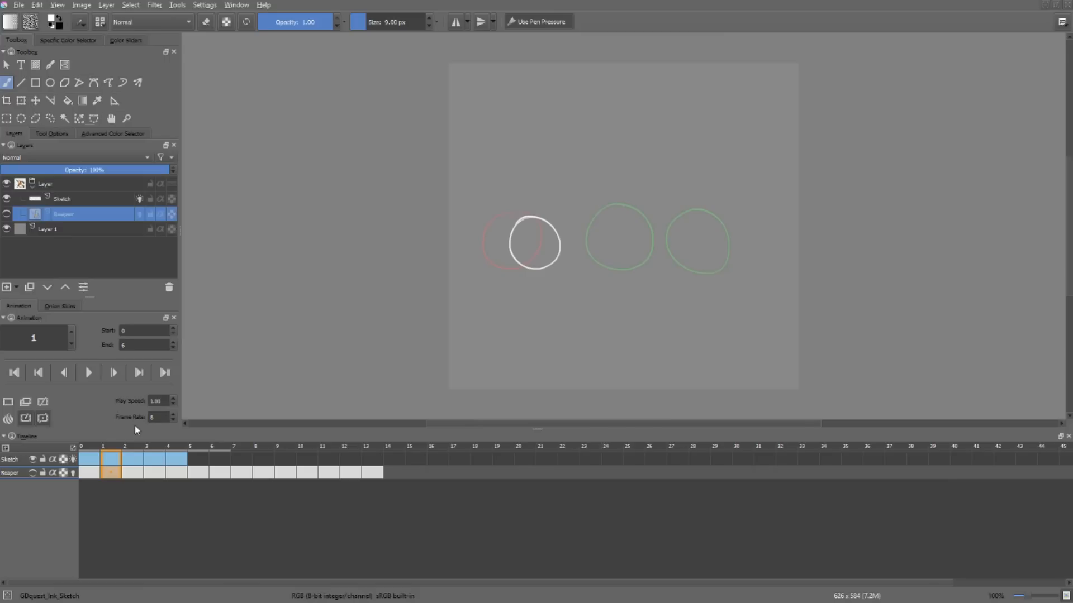
click(124, 450)
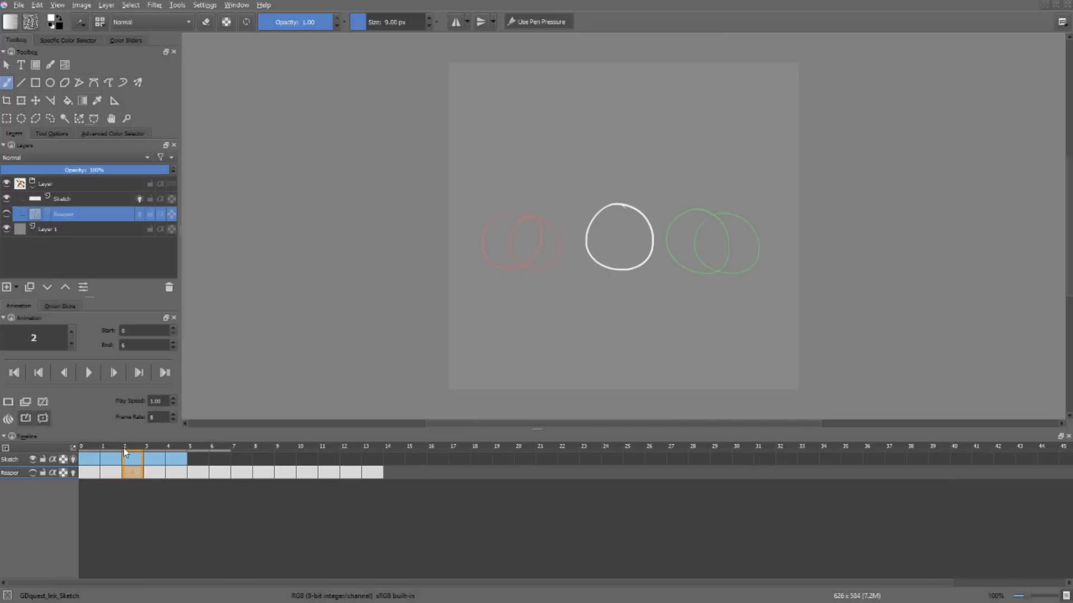
mouse_move(124, 451)
mouse_down()
mouse_move(156, 450)
mouse_move(92, 455)
mouse_move(139, 455)
mouse_up()
Step: Toggle the Sketch layer's onion skins off and back on, select the Sketch layer, and reselect the Reaper layer
click(134, 462)
click(73, 460)
click(74, 460)
click(113, 202)
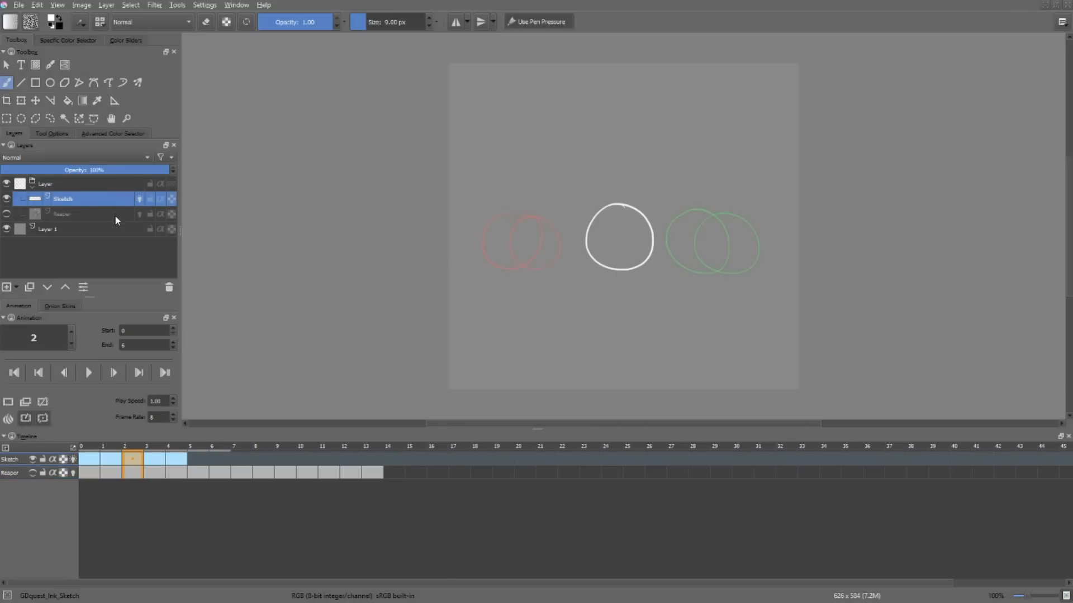
click(115, 215)
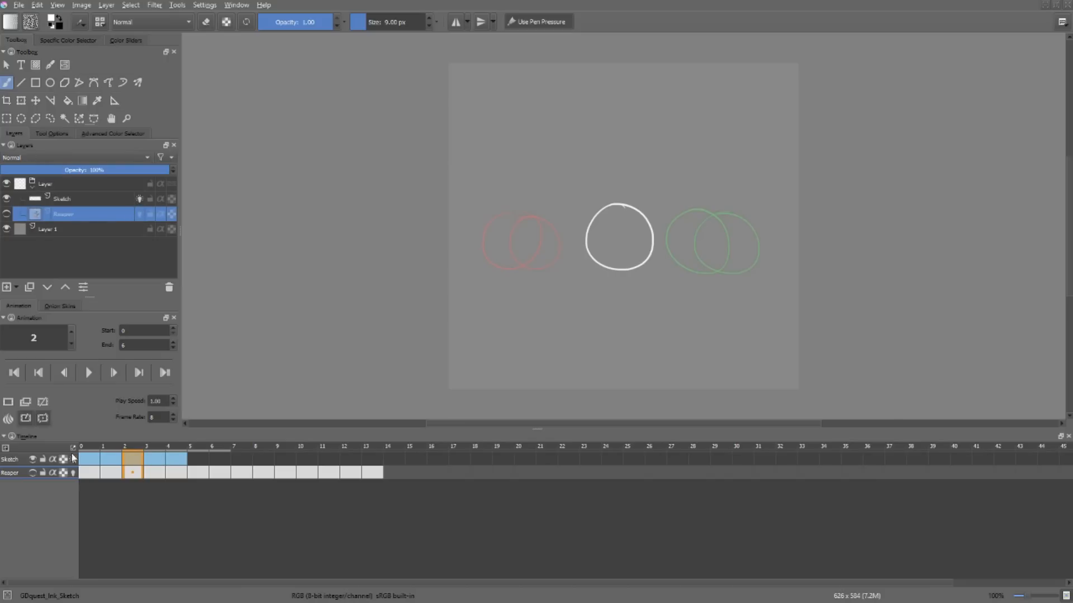
Step: Open the onion skin settings, turn off the second previous and second next frames, and check the result across frames 0 to 4
click(58, 305)
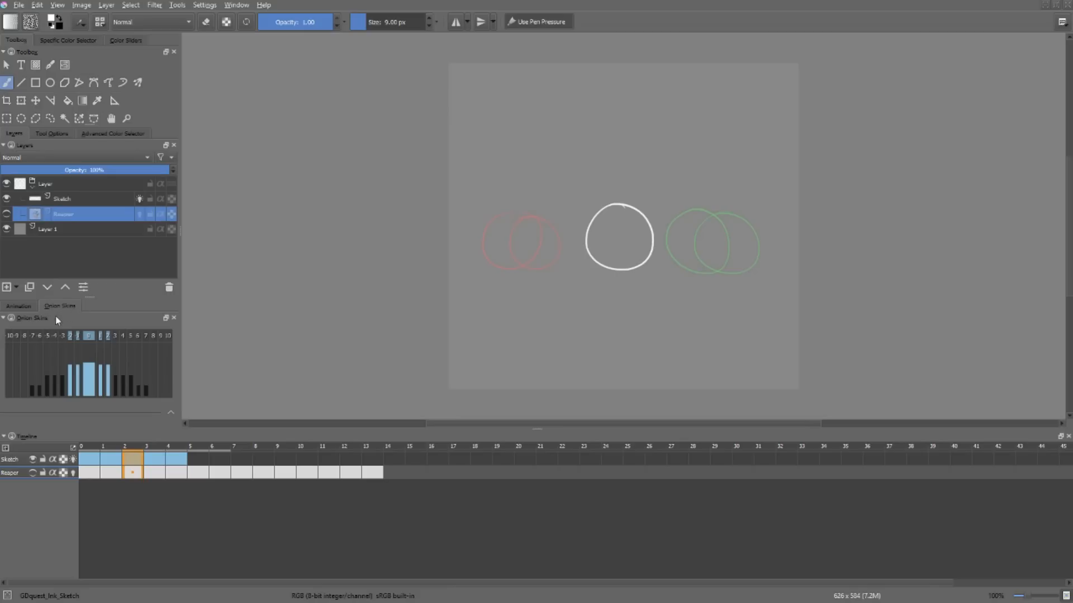
click(19, 306)
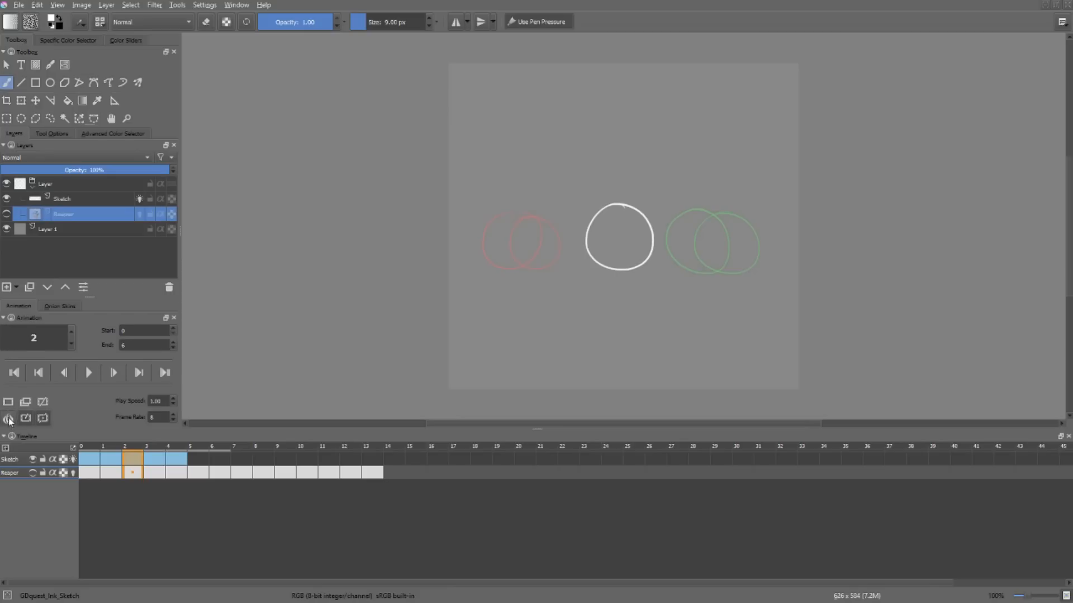
click(59, 306)
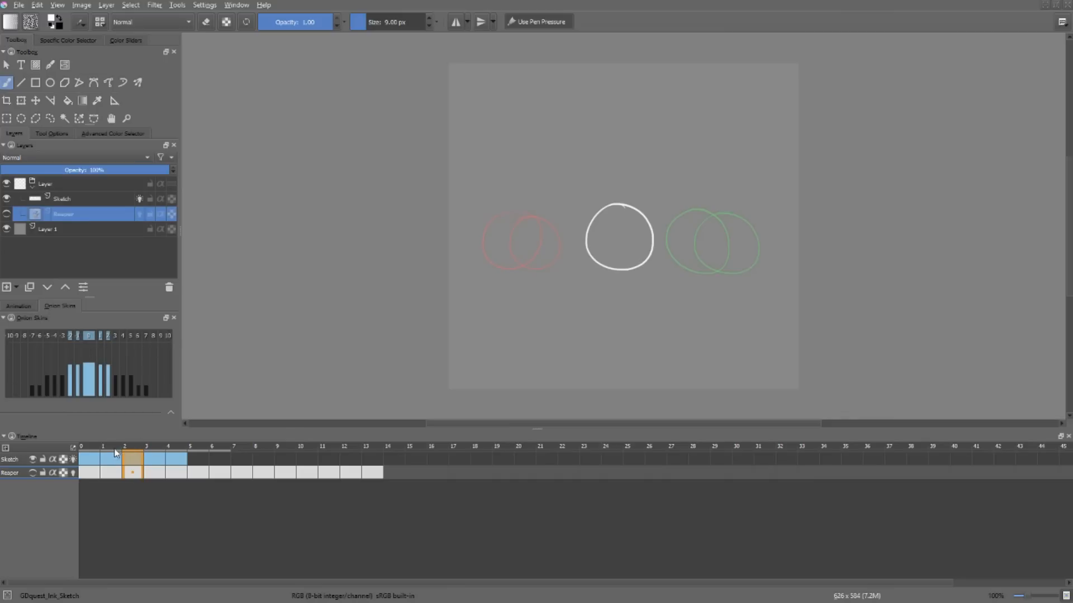
click(107, 337)
click(69, 335)
key(Left)
key(Left)
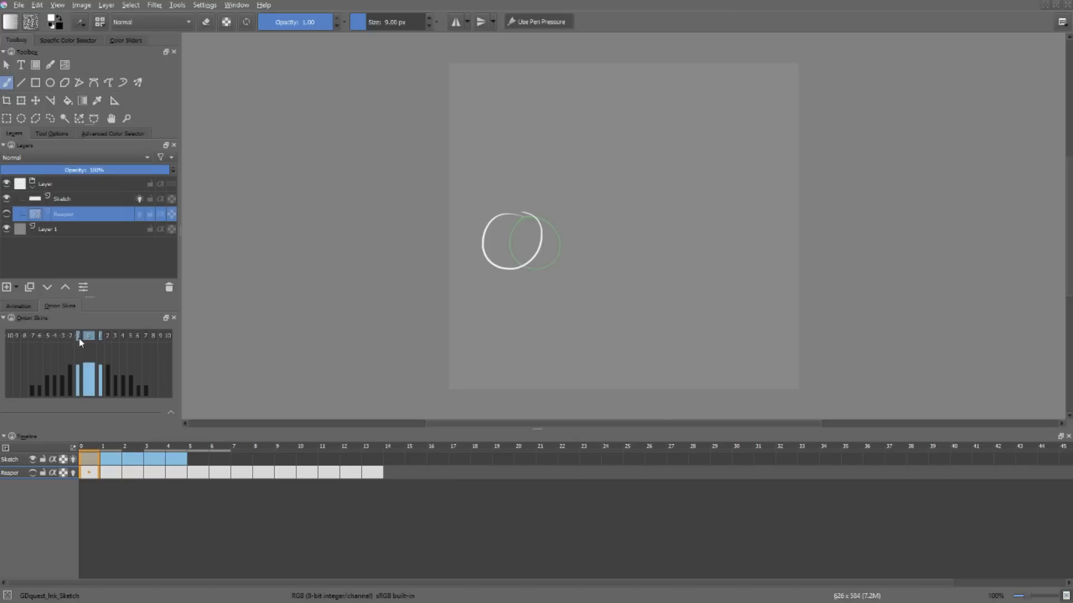
click(133, 447)
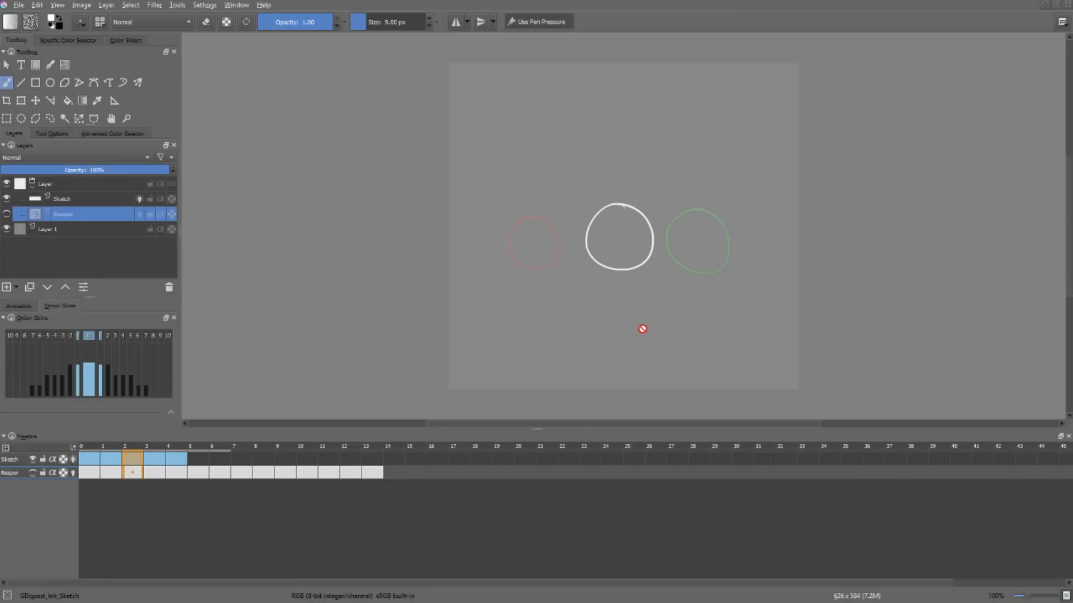
click(154, 447)
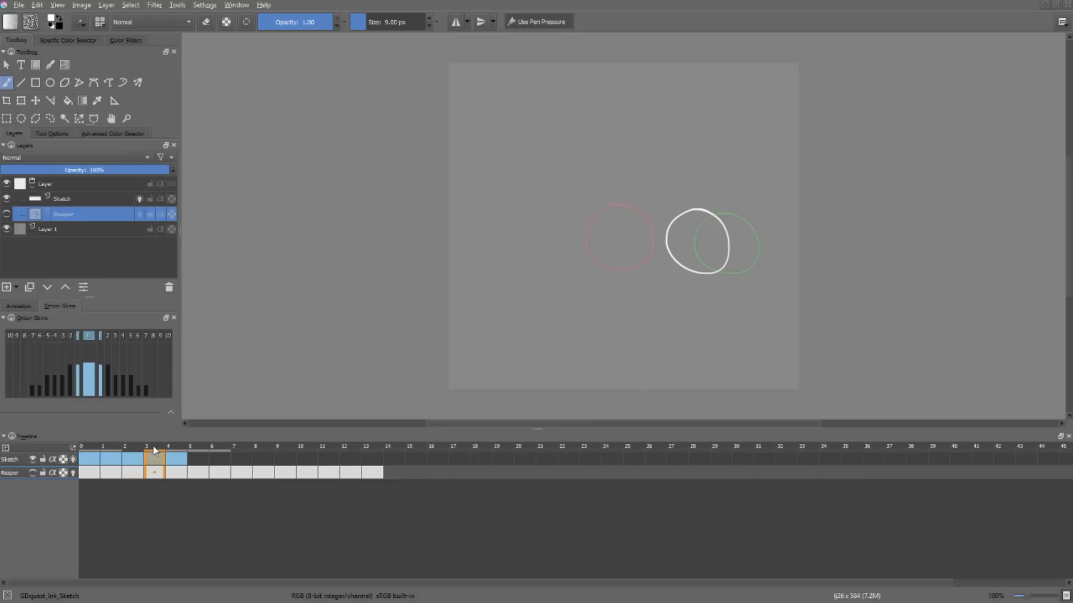
click(172, 459)
click(111, 459)
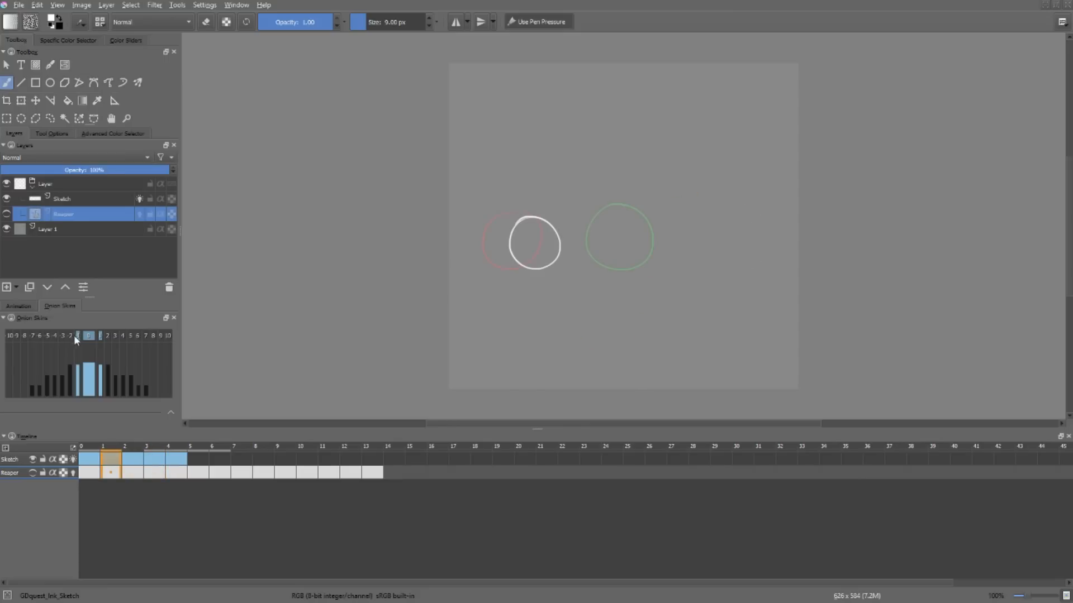
Step: Turn off the onion skin for the first previous frame and check the sketch on frames 2 to 4
click(126, 447)
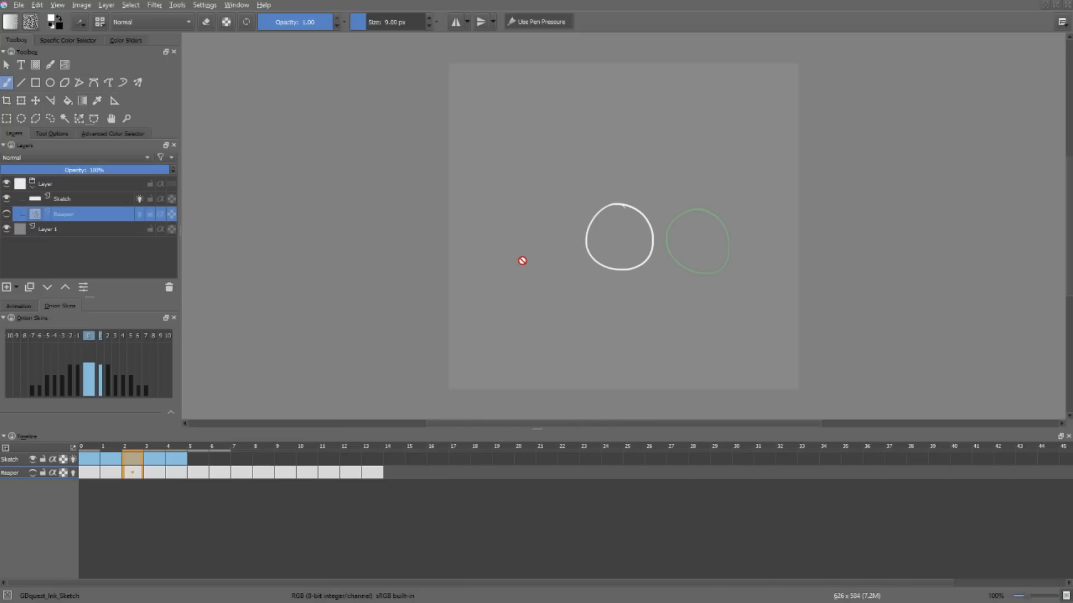
click(166, 447)
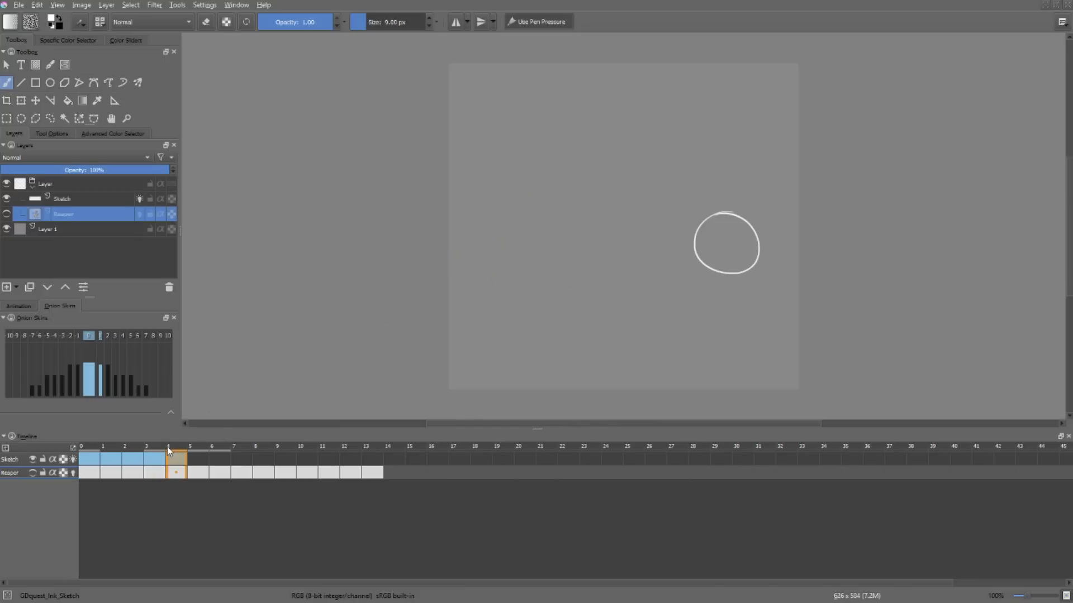
click(154, 447)
click(134, 448)
Step: Turn on the onion skins for the second and third next frames and compare frames 1 and 2
click(107, 335)
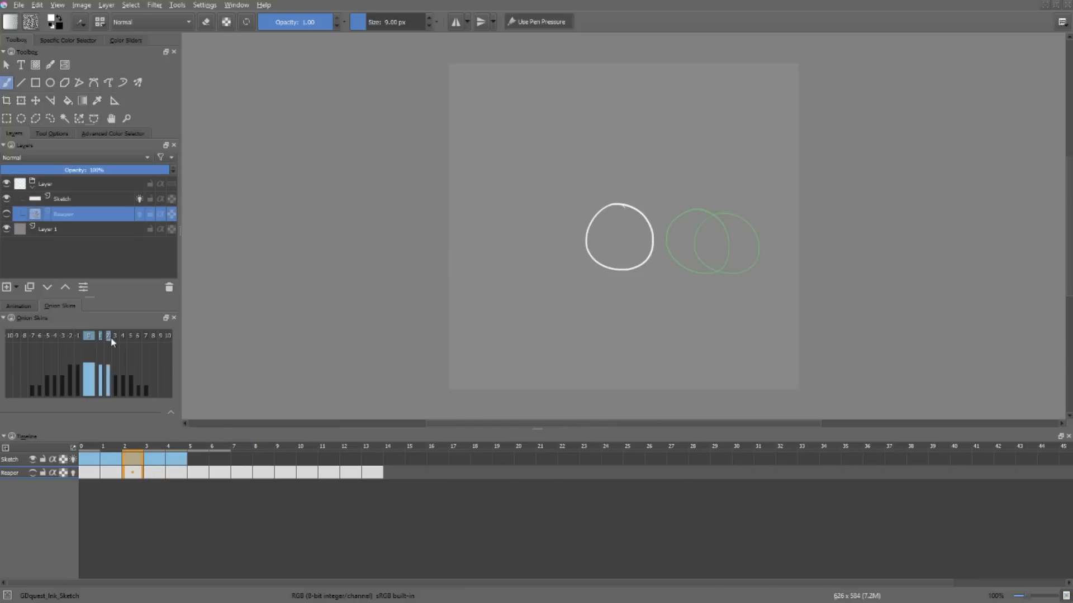
click(115, 336)
click(113, 448)
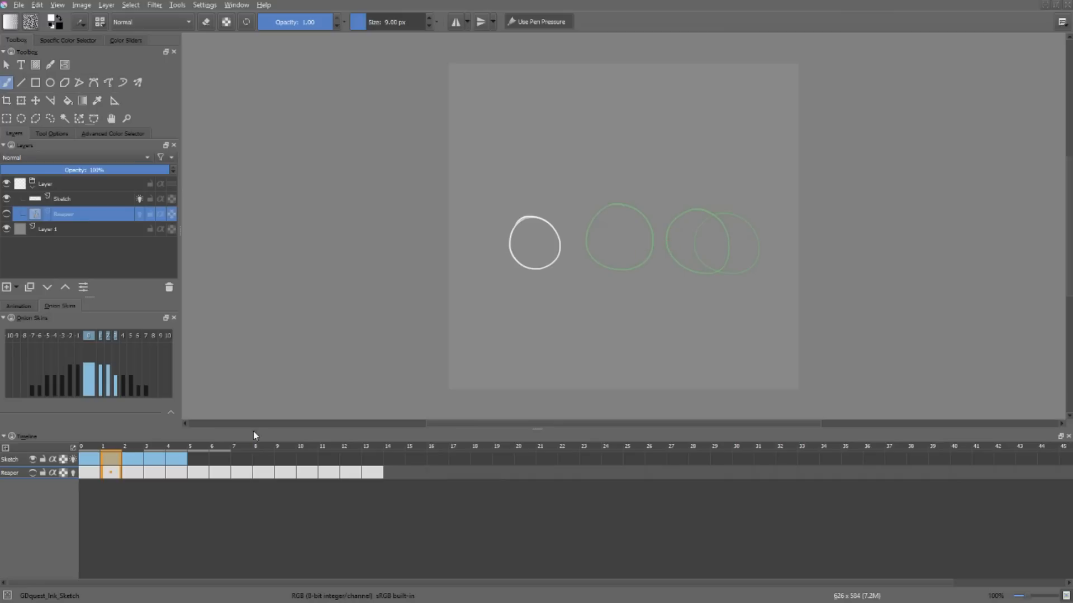
mouse_move(135, 448)
mouse_down()
mouse_move(157, 449)
mouse_move(133, 449)
mouse_up()
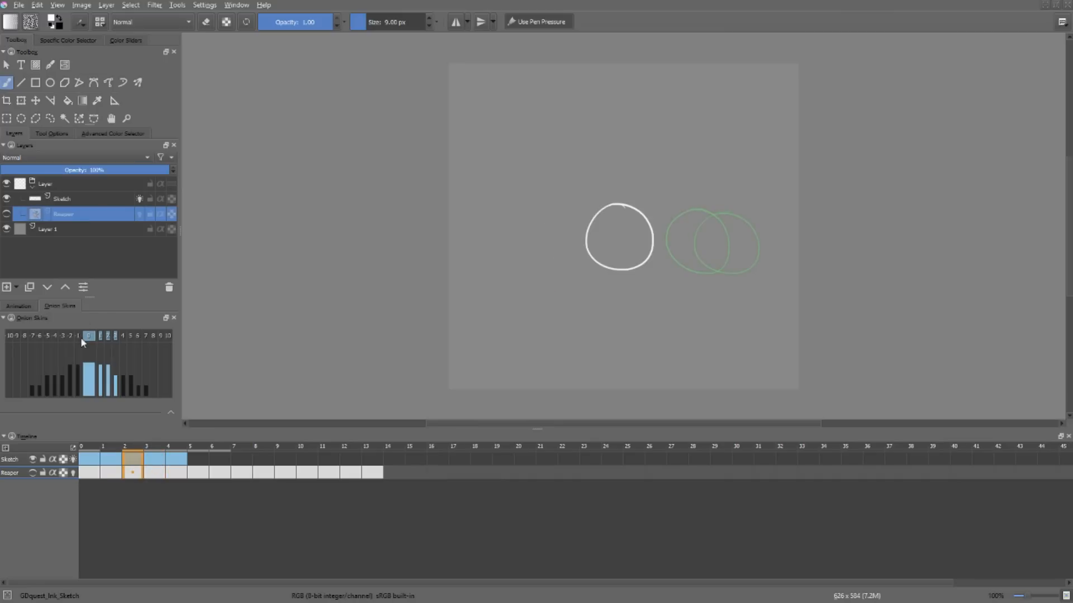
Step: Turn on the onion skins for the first, second and third previous frames and return to frame 2
click(79, 336)
click(147, 441)
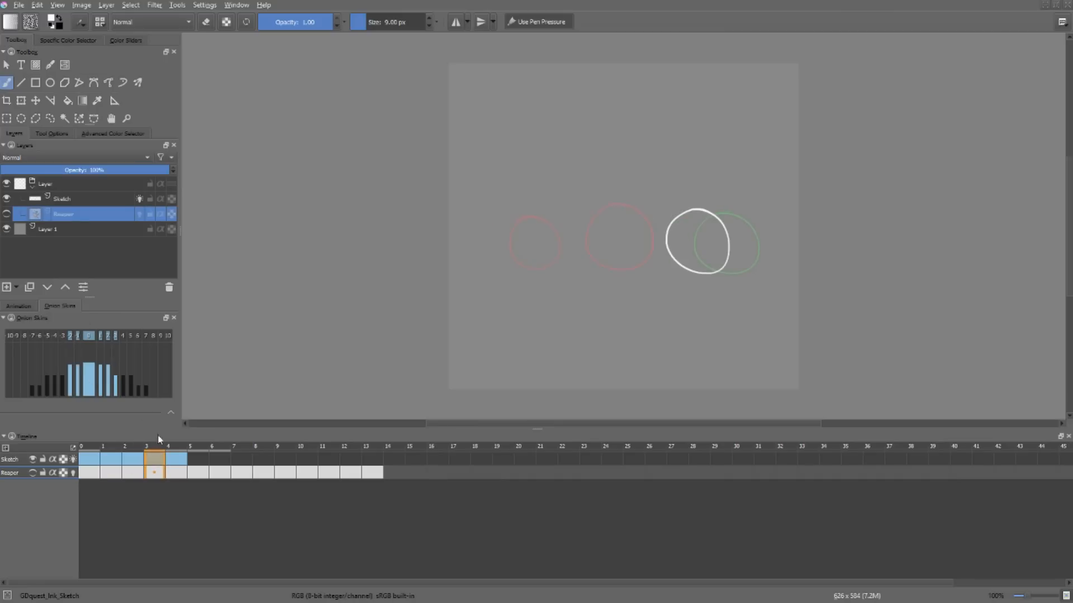
click(62, 336)
click(134, 455)
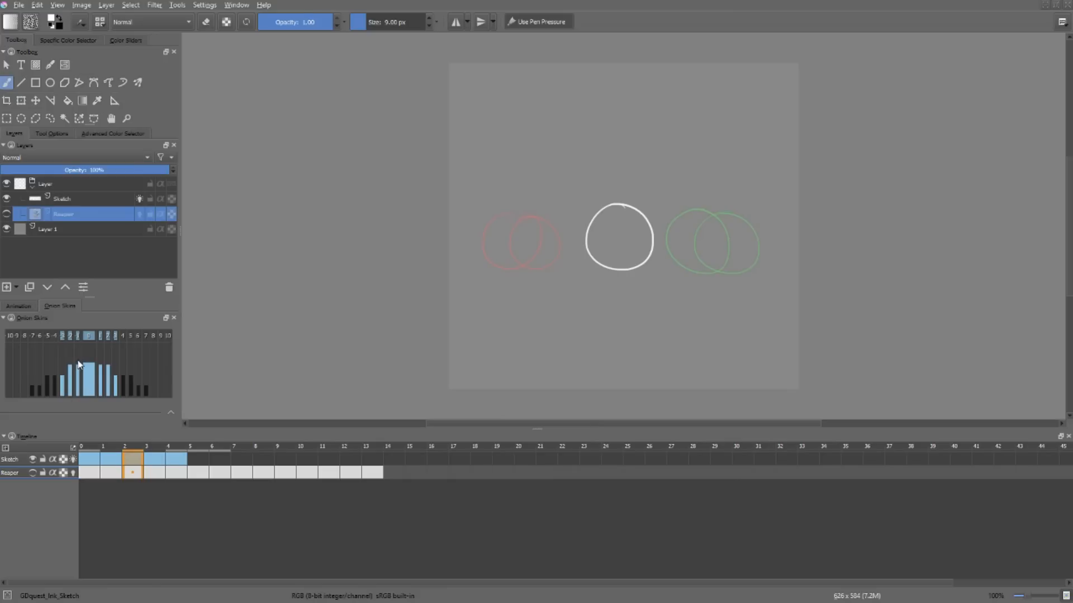
Step: Try lower and higher opacities for the first previous frame's onion skin, ending level with the second previous one
drag(78, 364, 77, 391)
mouse_move(79, 344)
mouse_down()
mouse_move(77, 394)
mouse_move(78, 351)
mouse_up()
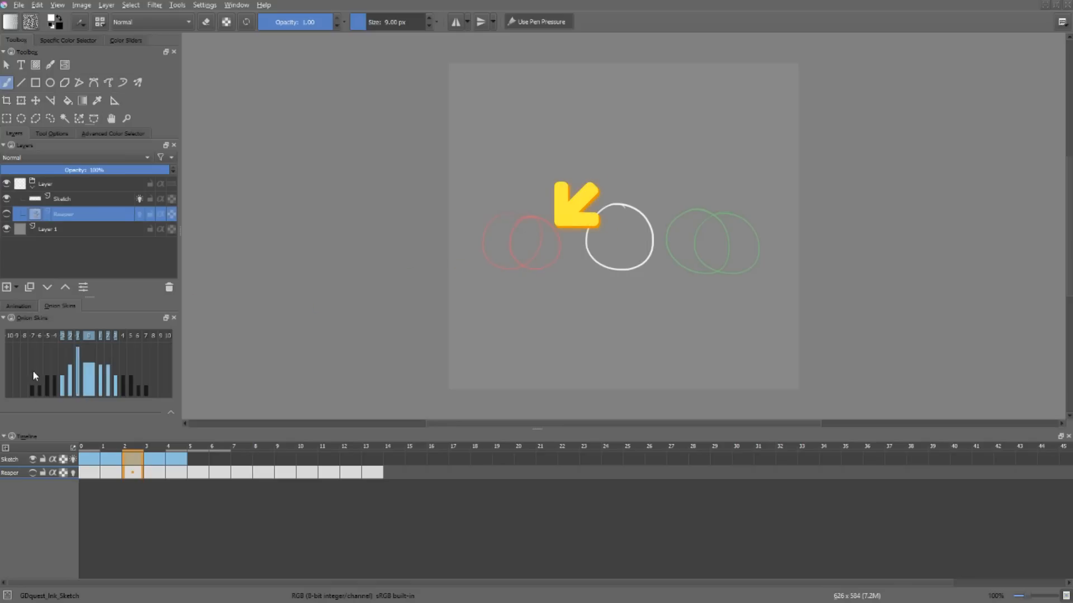
drag(77, 359, 82, 384)
drag(82, 344, 76, 364)
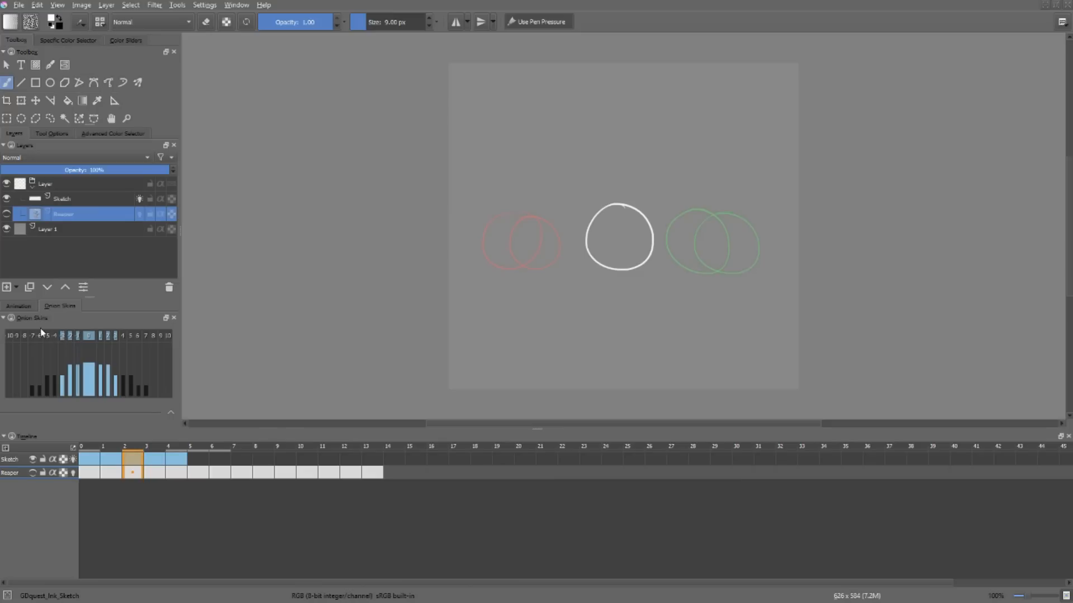
Step: Expand the onion skin tint settings, try tints of 88% and 0%, settle on about half strength, and go to frame 0
click(171, 414)
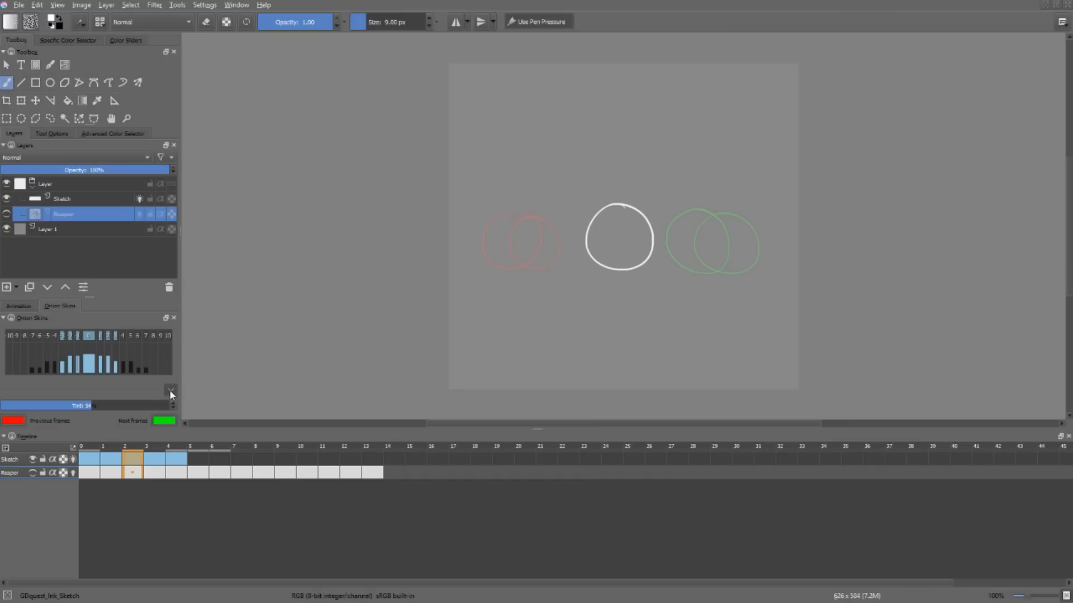
drag(50, 405, 73, 407)
drag(48, 402, 86, 402)
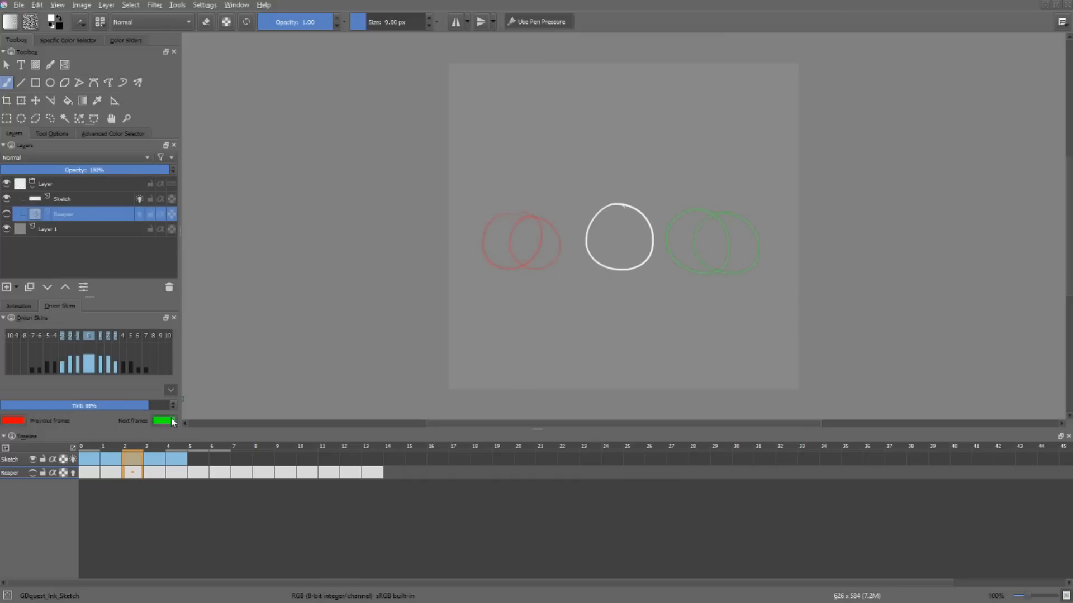
drag(99, 407, 8, 411)
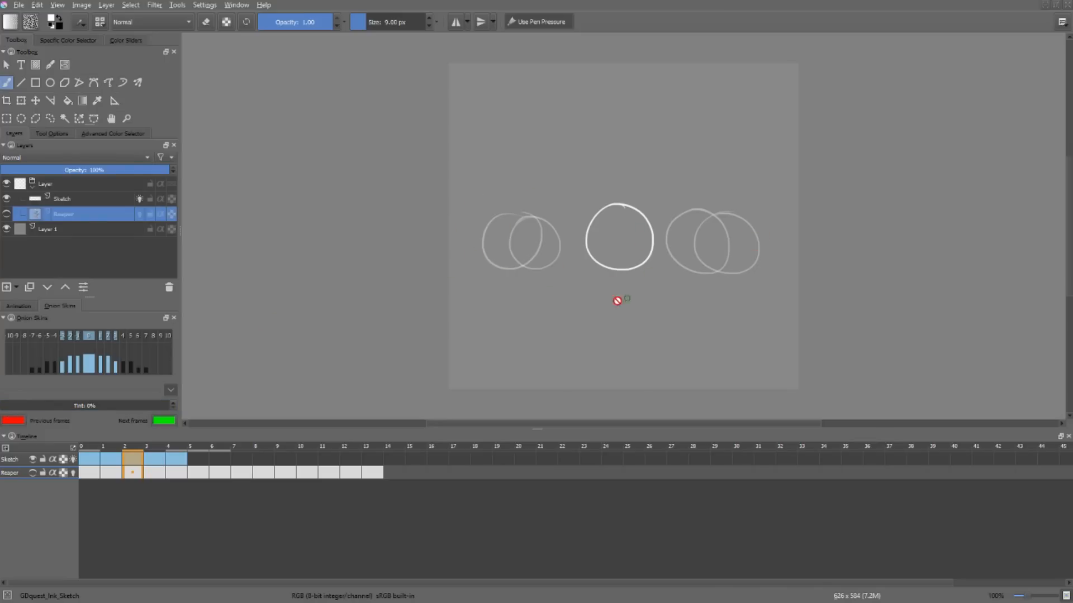
click(71, 407)
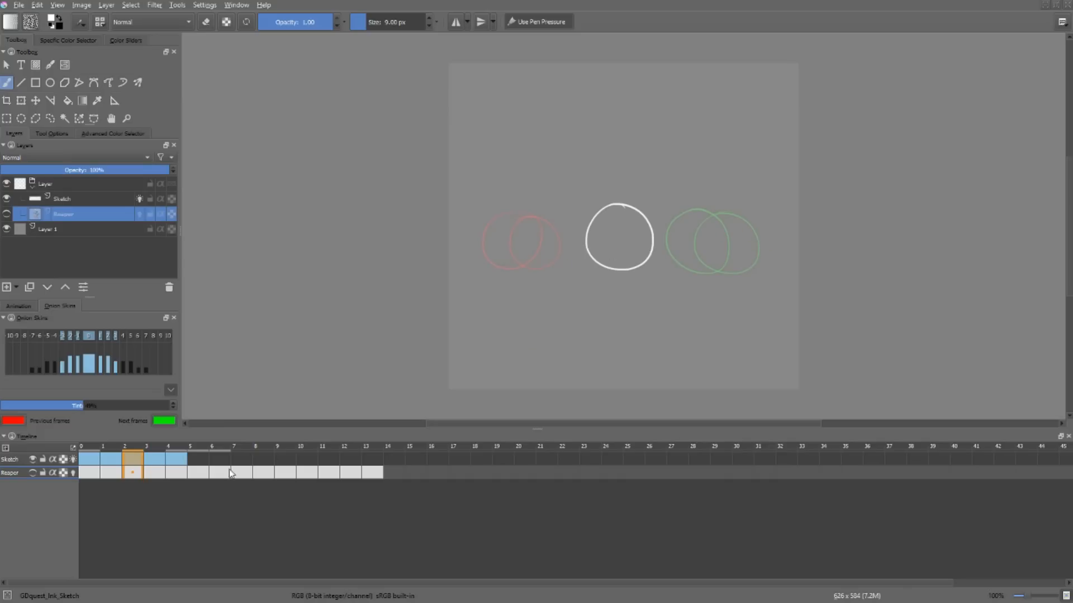
key(Left)
key(Left)
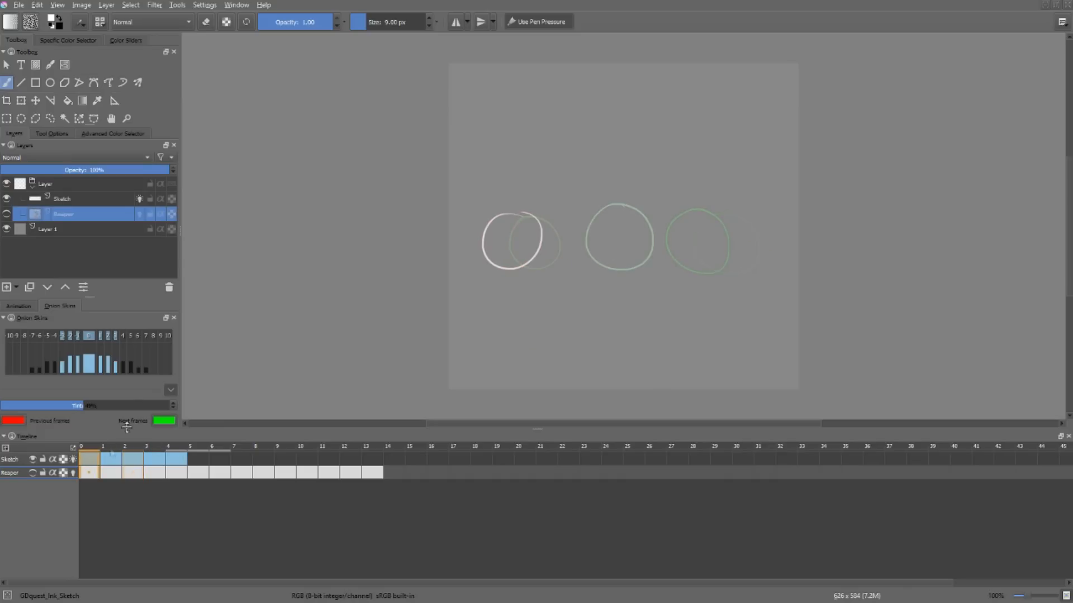